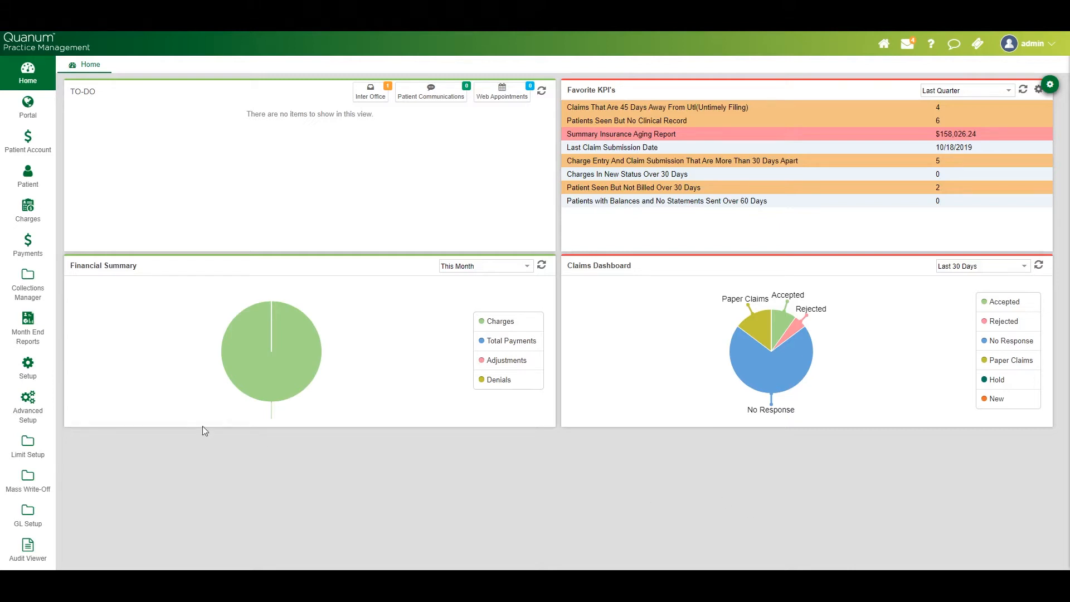
# Open the Fee Schedule setup and display the AETNA fee schedule's procedures
pyautogui.click(28, 368)
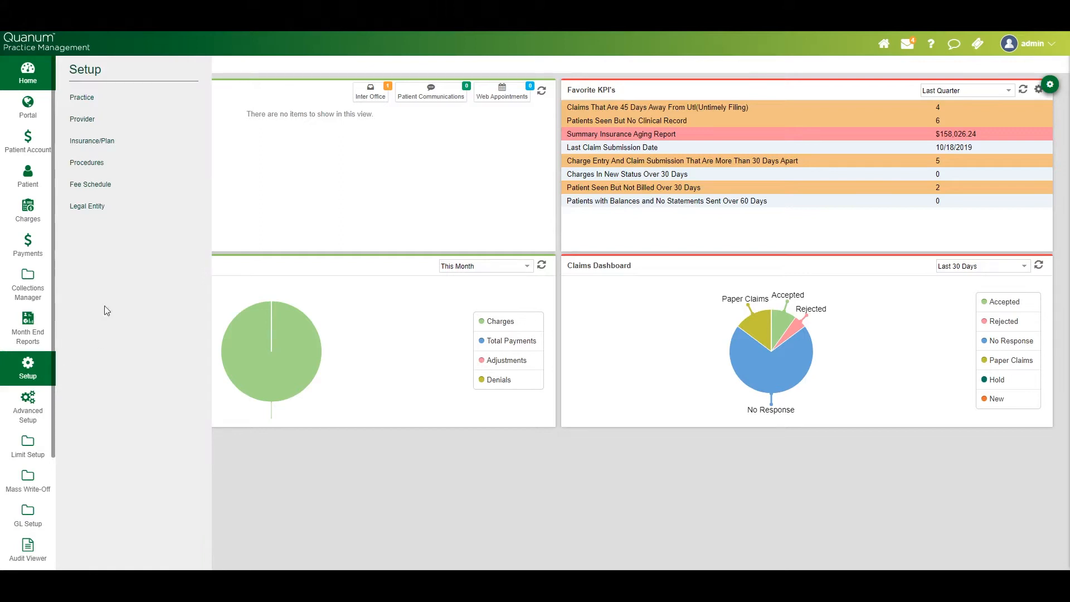
pyautogui.click(84, 183)
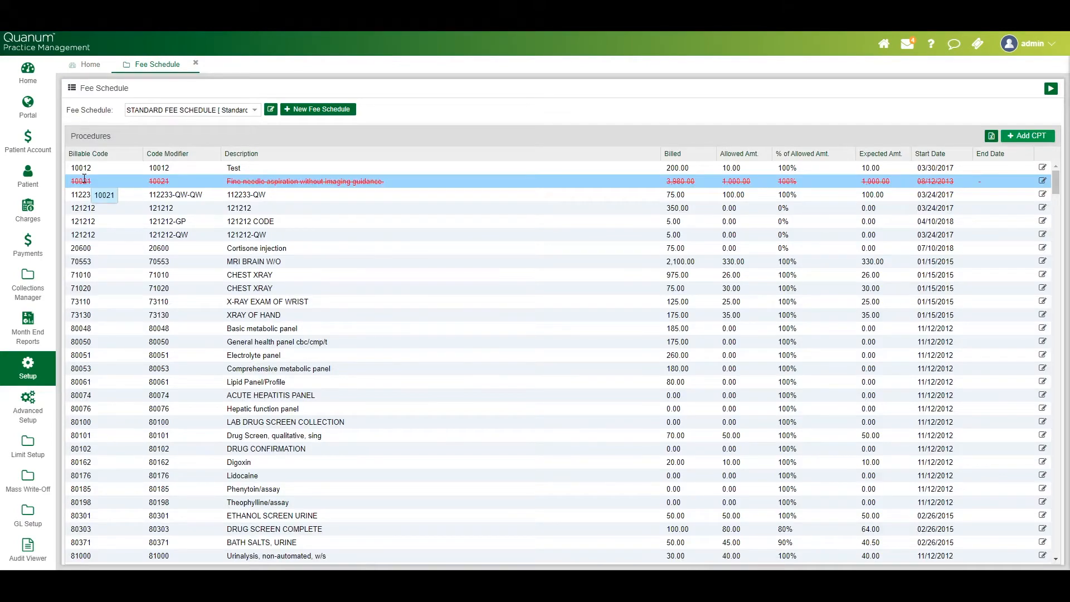
pyautogui.click(255, 111)
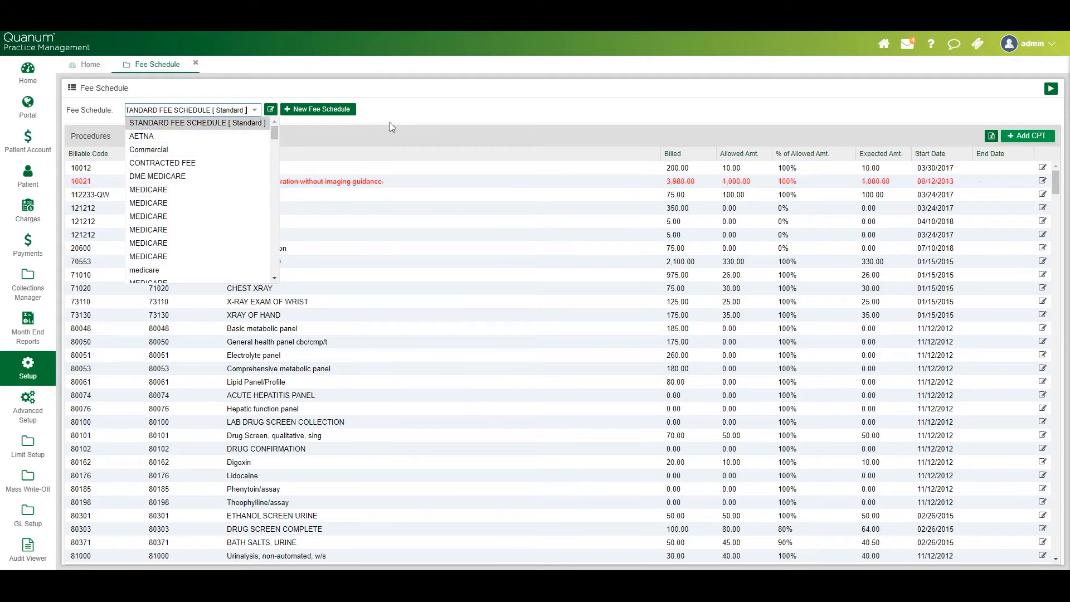
pyautogui.click(253, 110)
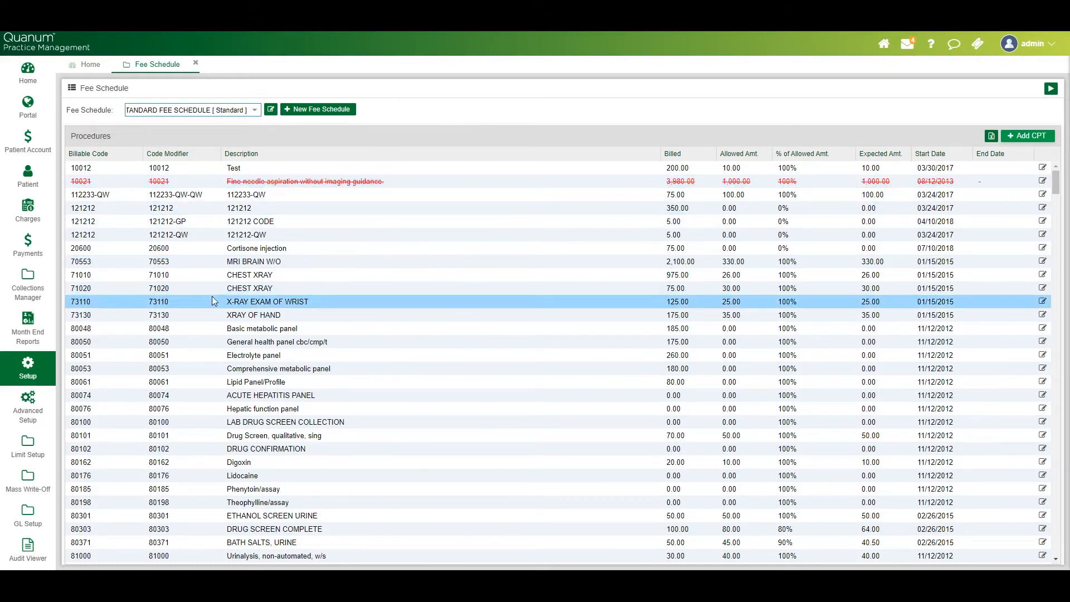
pyautogui.click(258, 113)
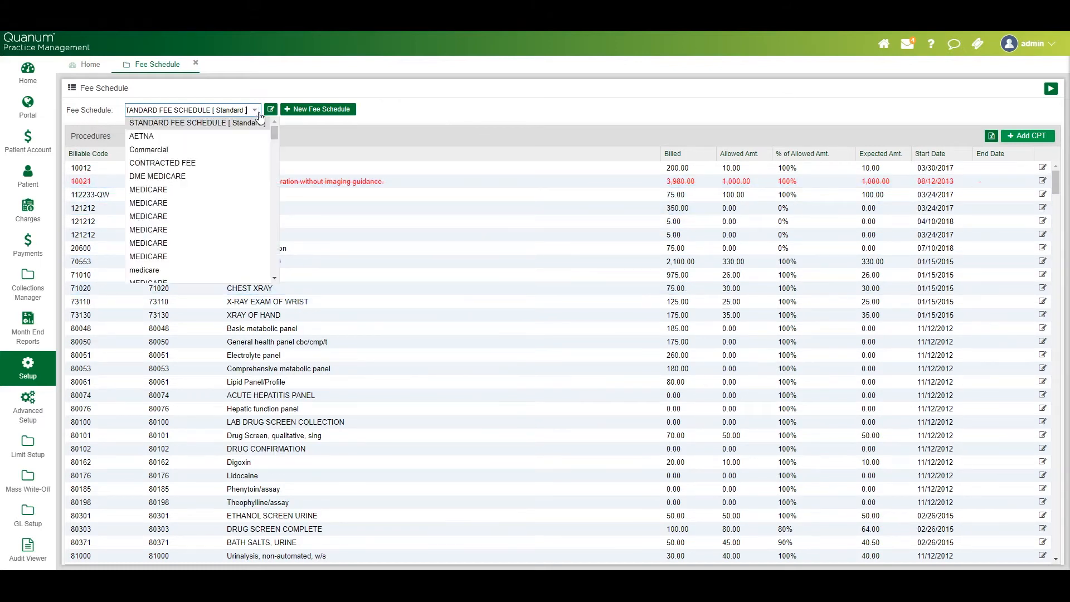
pyautogui.click(241, 136)
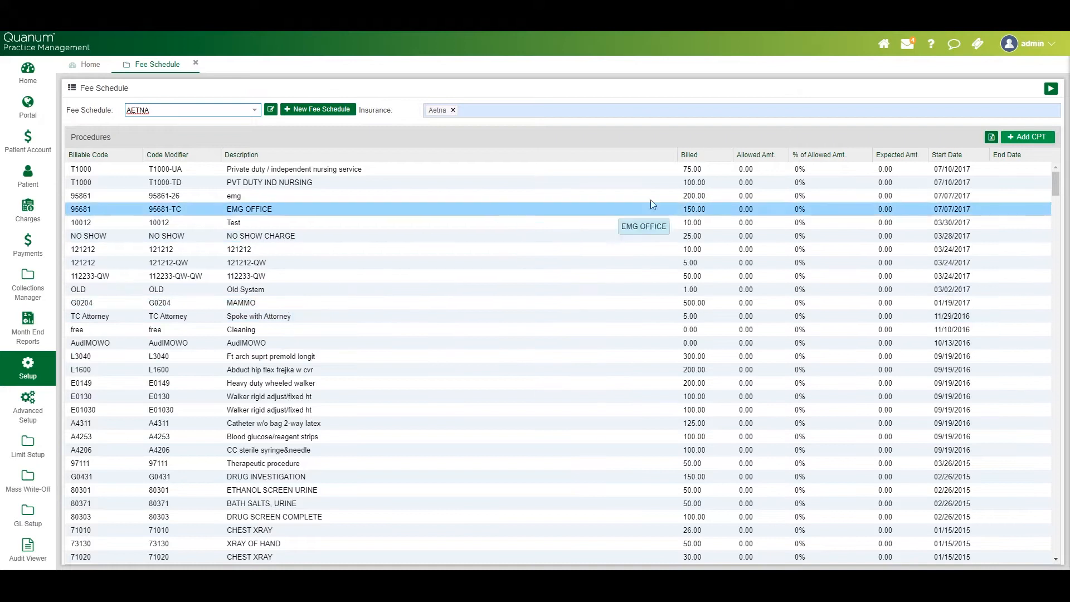
# Open the billed and allowed amounts of the PVT DUTY IND NURSING procedure for editing
pyautogui.click(697, 183)
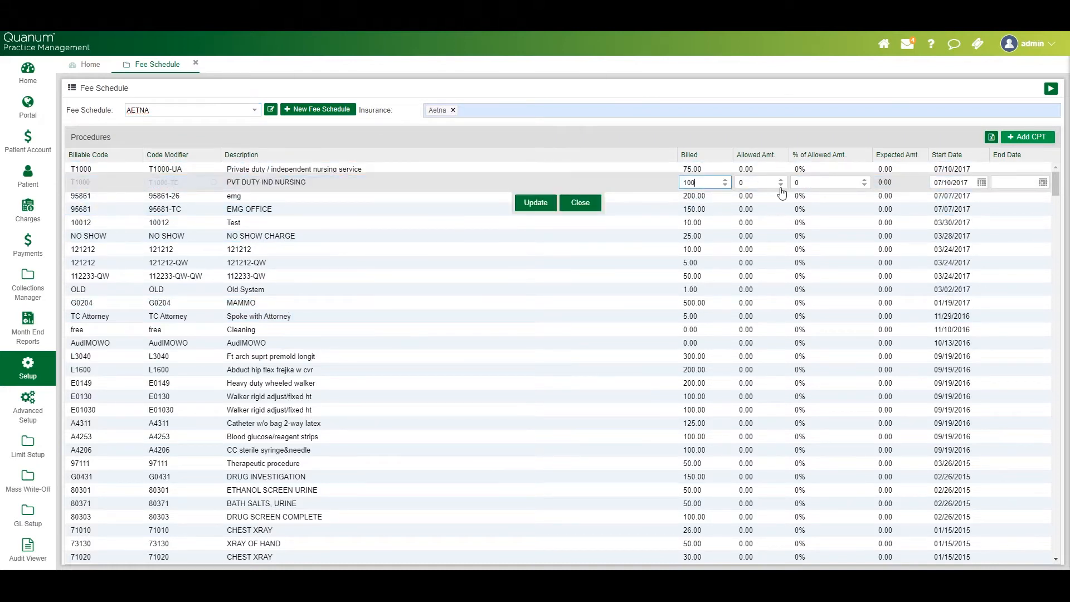
pyautogui.click(754, 181)
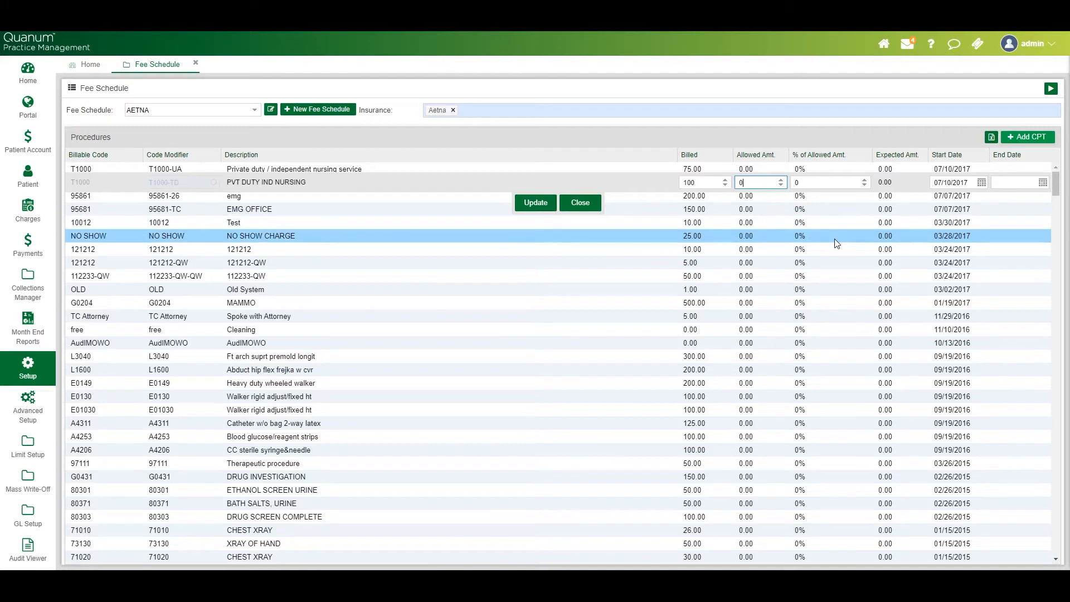
# Add AETNA ASA/GEHA, AETNA BETTER HEALTH - PENNSYLVANIA MEDICAID, Aetna Better Health of Florida and Aetna Better Health of Illinois to the AETNA schedule's insurances and save
pyautogui.click(271, 110)
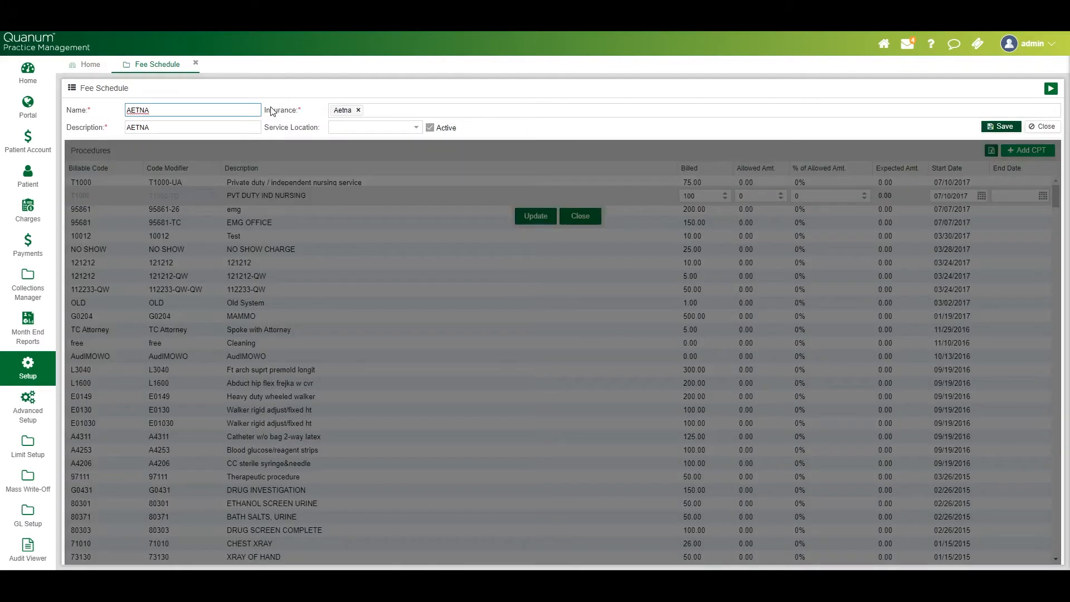
pyautogui.click(389, 112)
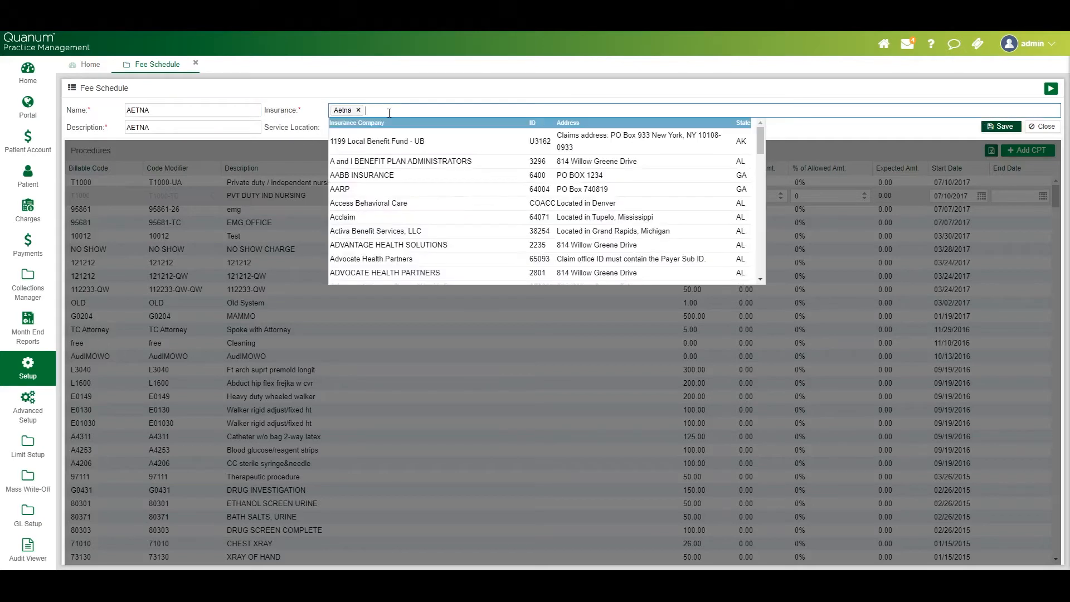
pyautogui.write('aet')
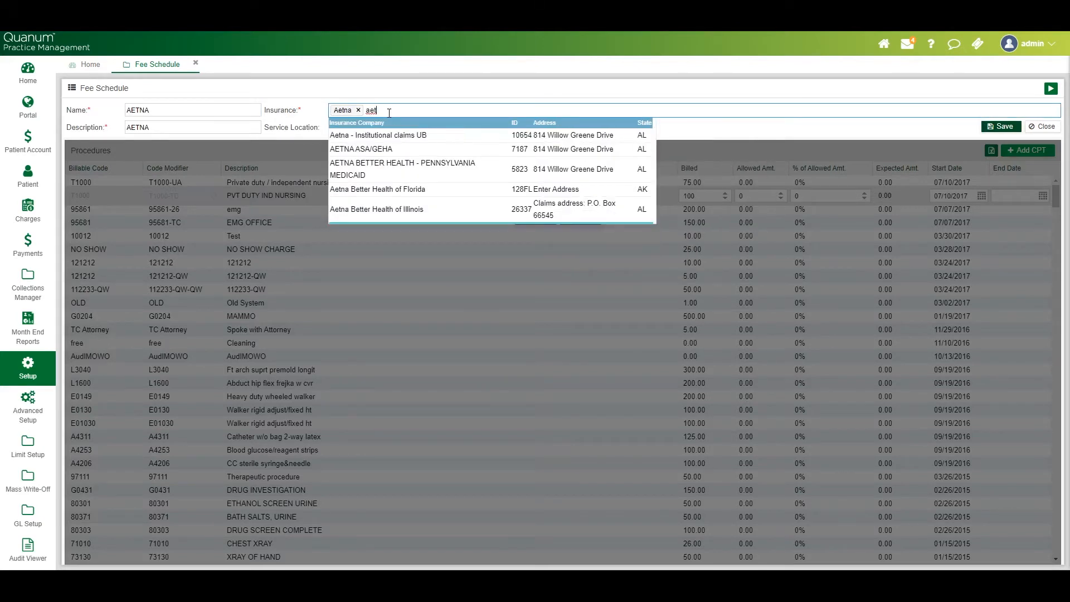
pyautogui.click(388, 150)
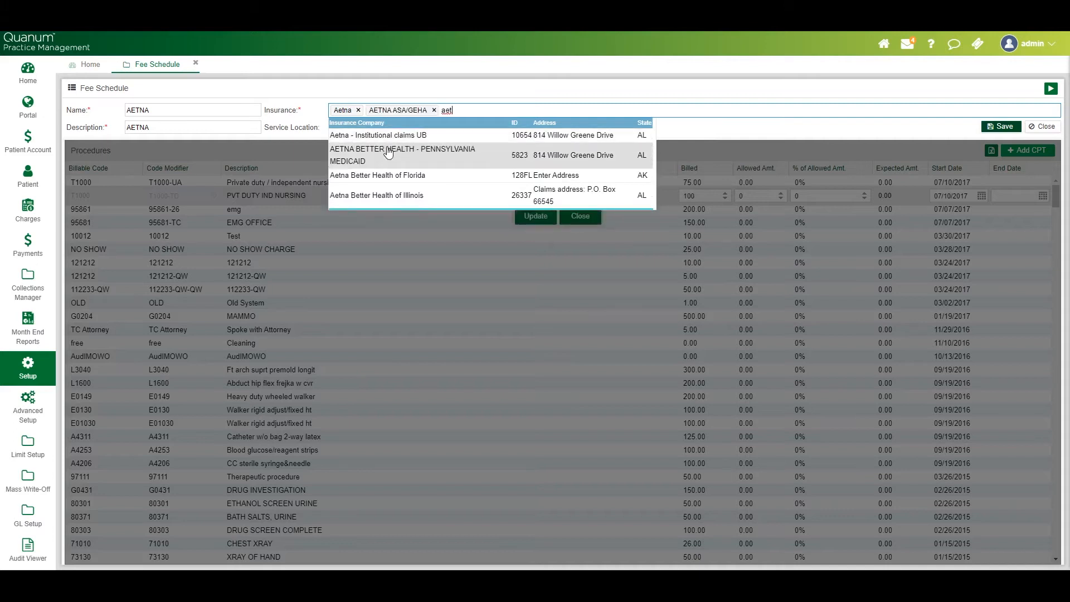
pyautogui.click(387, 153)
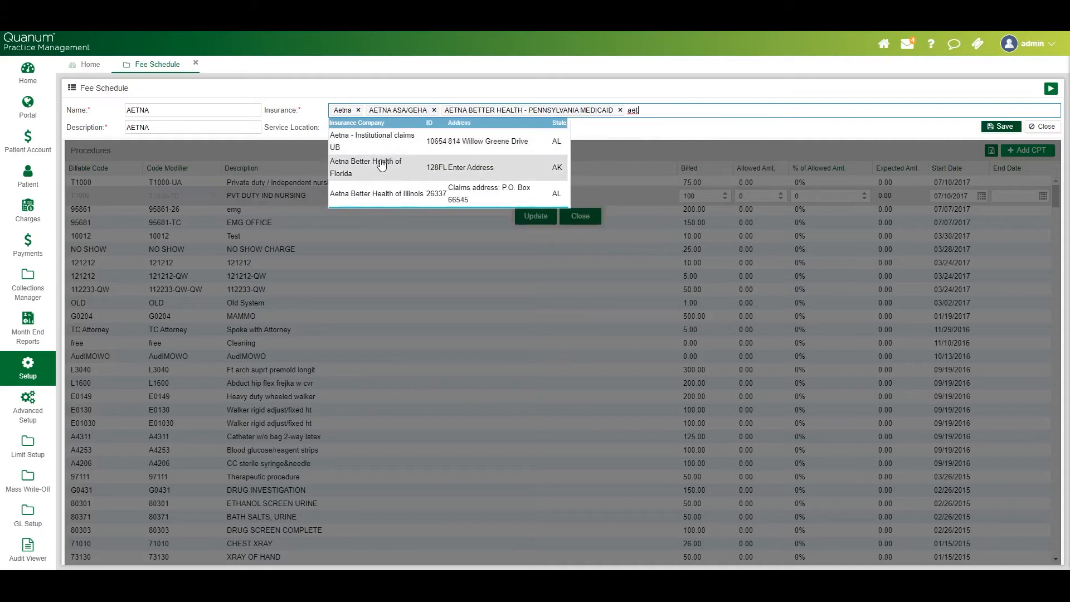
pyautogui.click(382, 168)
pyautogui.click(382, 169)
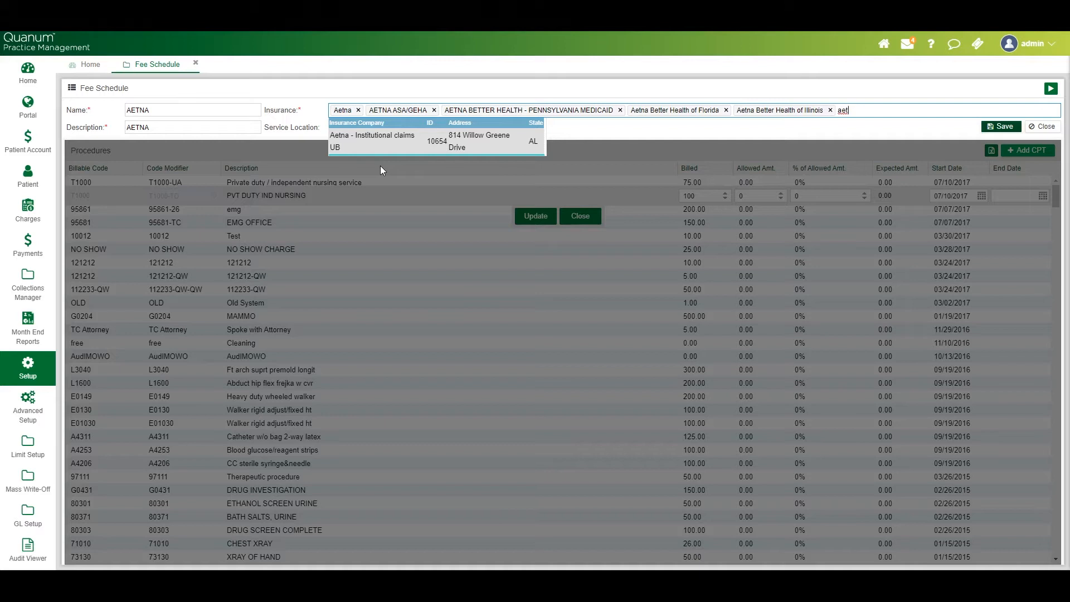
pyautogui.click(1005, 128)
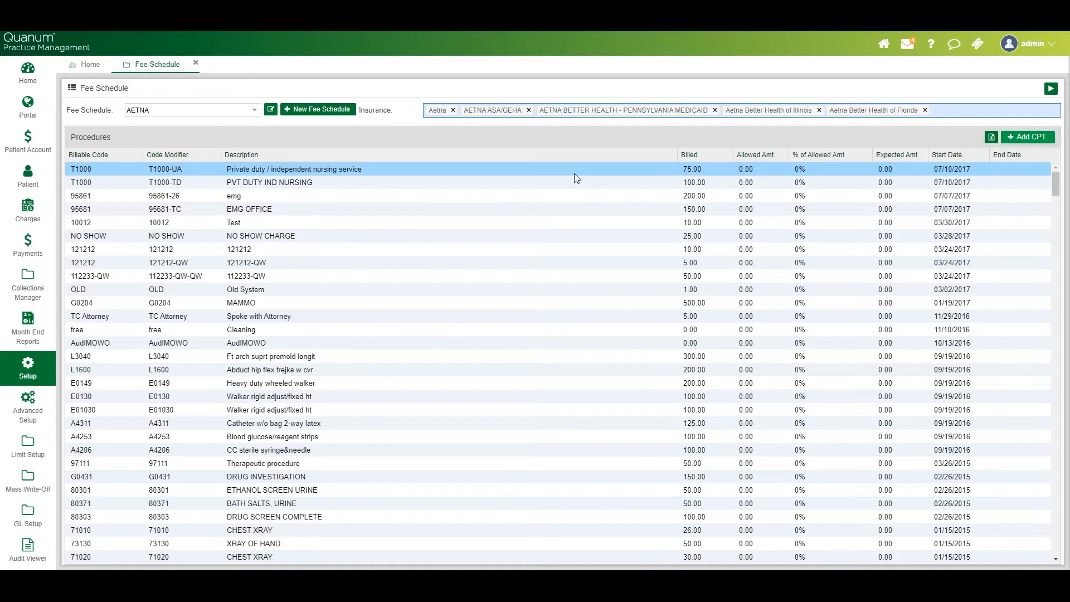
# Open the EMG OFFICE procedure's billed amount and start date for editing, and close the row without changes
pyautogui.click(566, 266)
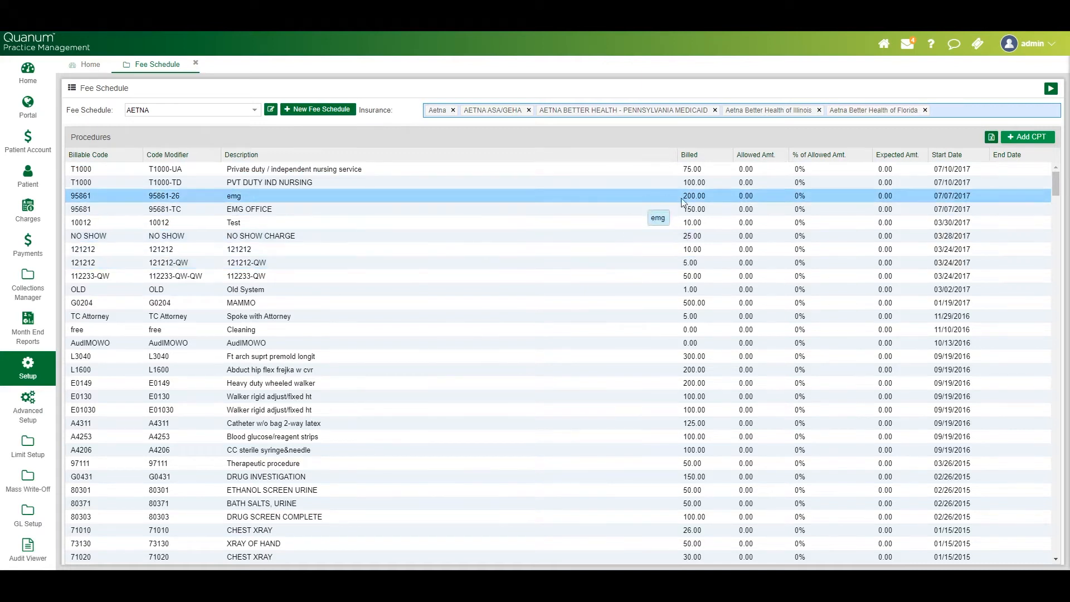
pyautogui.doubleClick(695, 208)
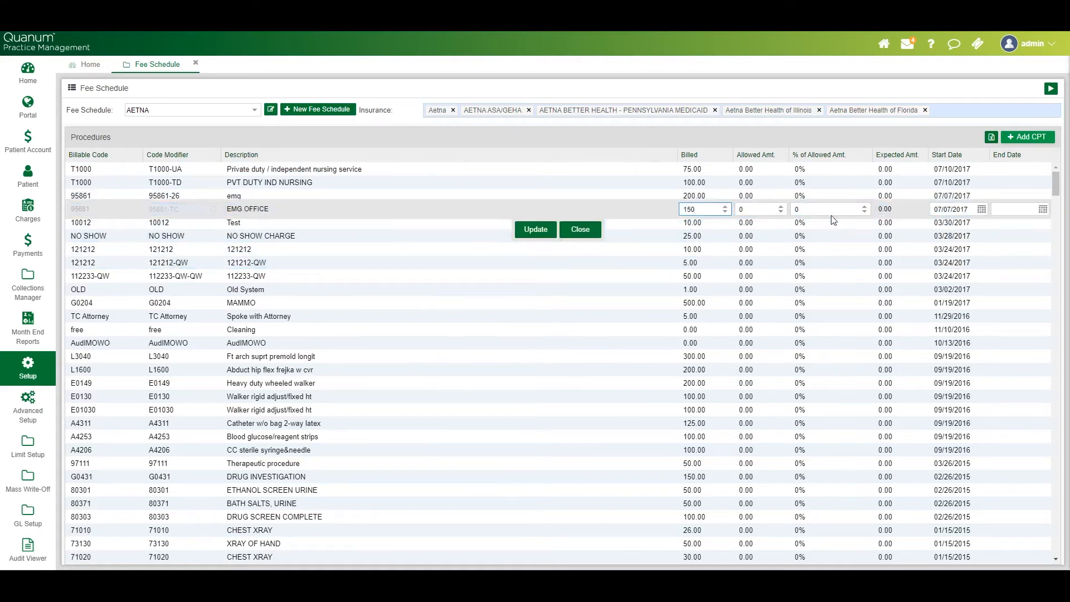
pyautogui.click(976, 206)
pyautogui.click(593, 229)
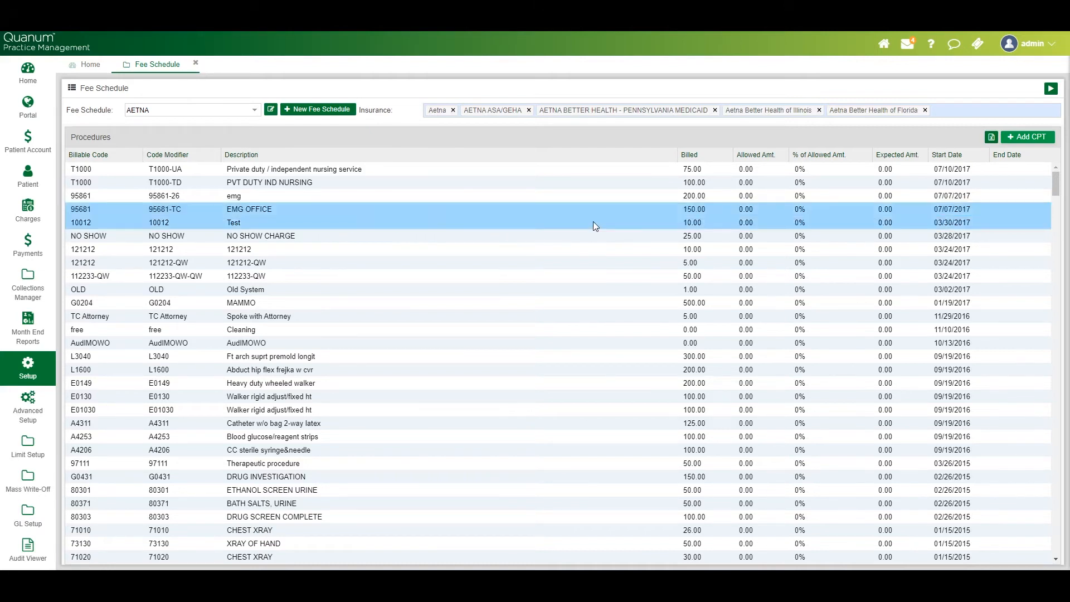
# Start a new fee schedule and look over its Name, Insurance and Description fields
pyautogui.click(330, 112)
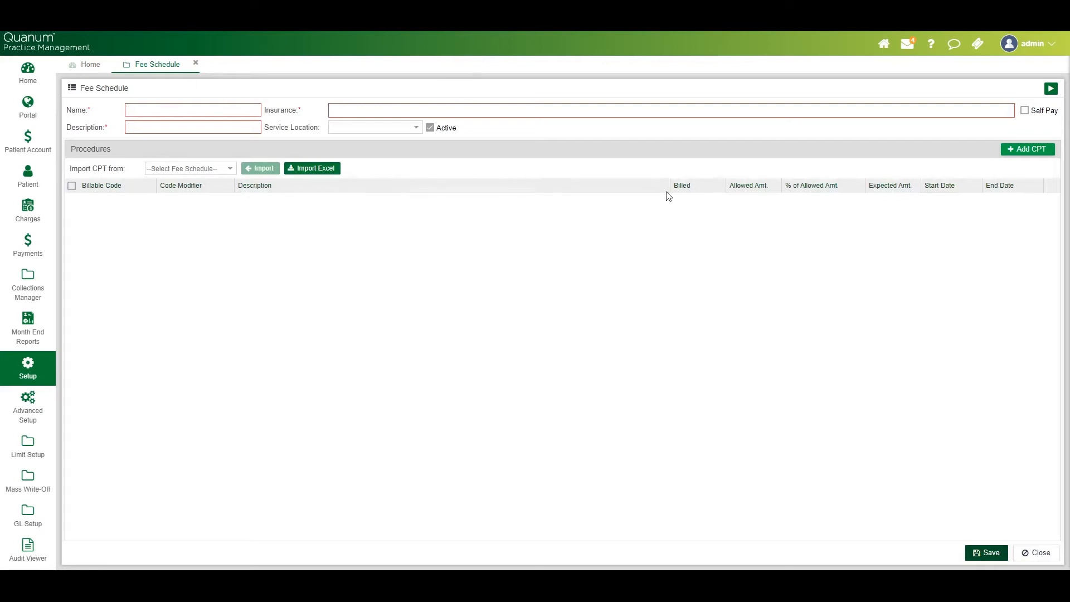
pyautogui.click(182, 108)
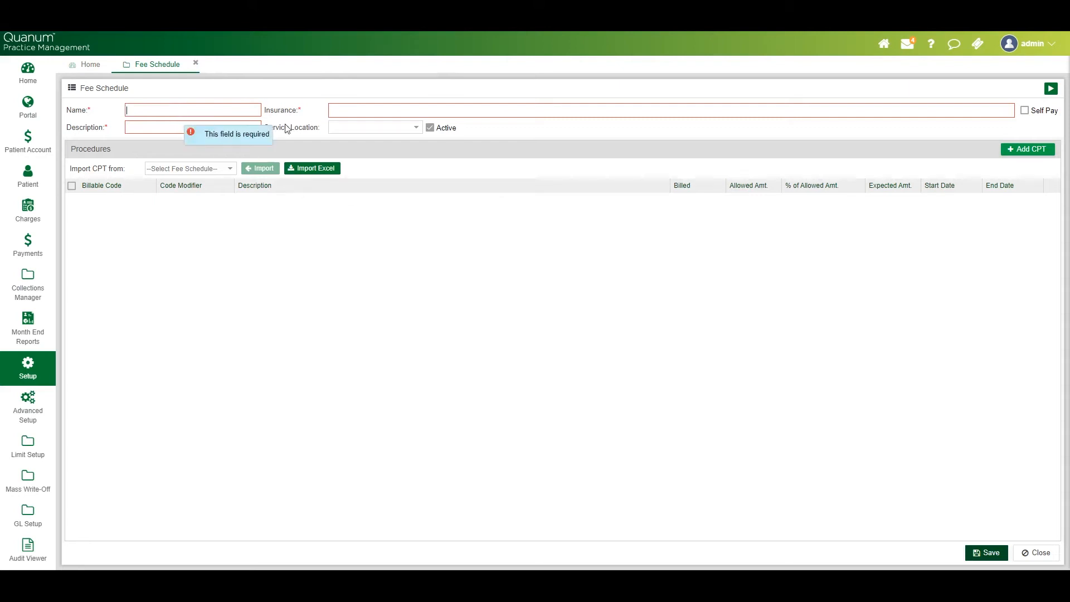
pyautogui.click(351, 111)
pyautogui.click(246, 126)
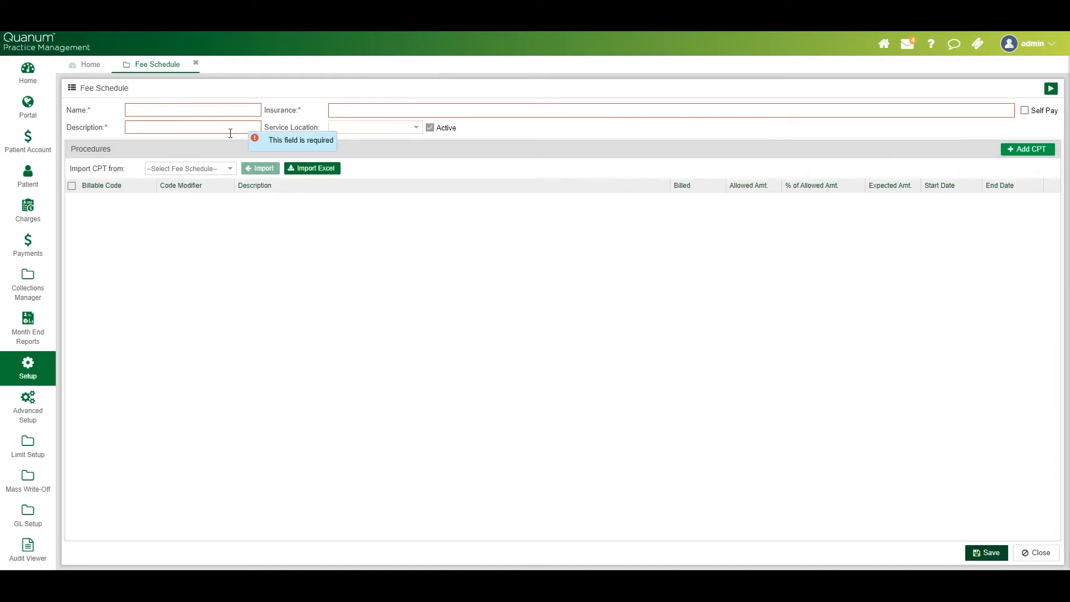
# Choose Commercial as the schedule to import CPT codes from, and view and dismiss the Excel import wizard
pyautogui.click(235, 169)
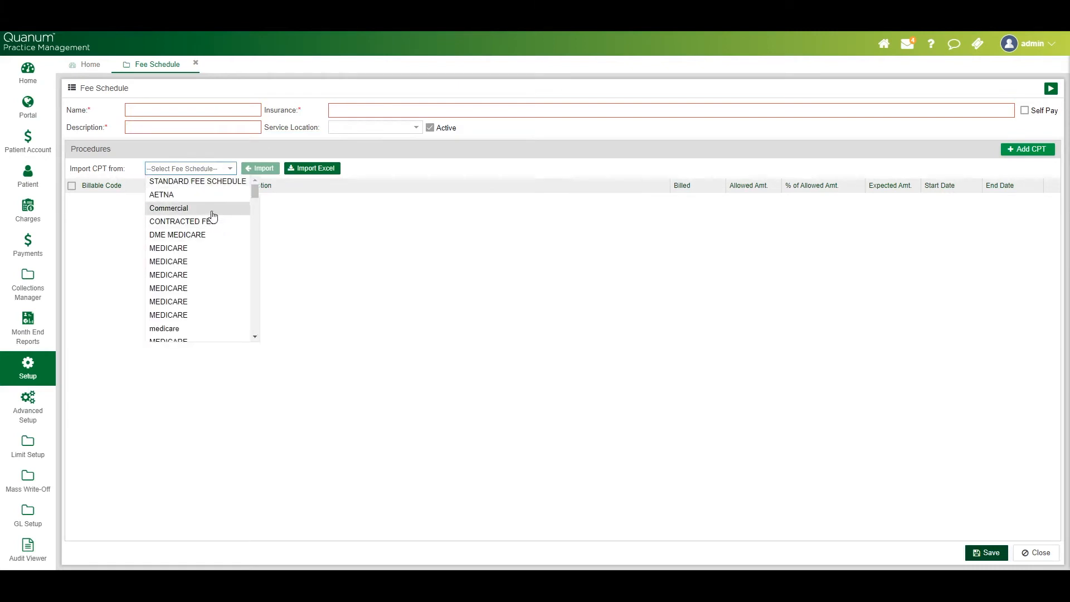
pyautogui.click(214, 209)
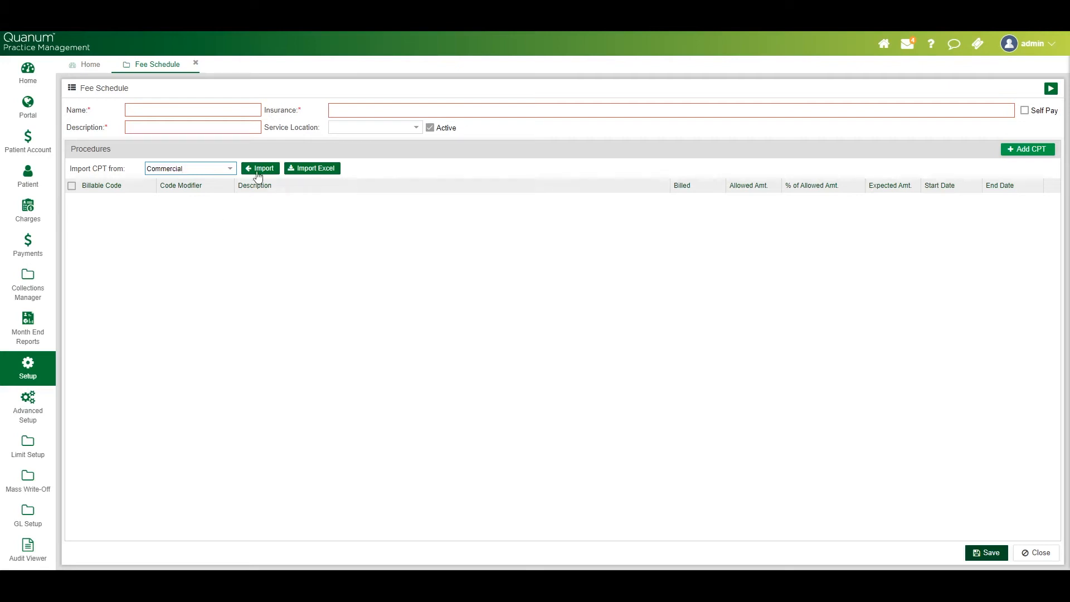
pyautogui.click(327, 173)
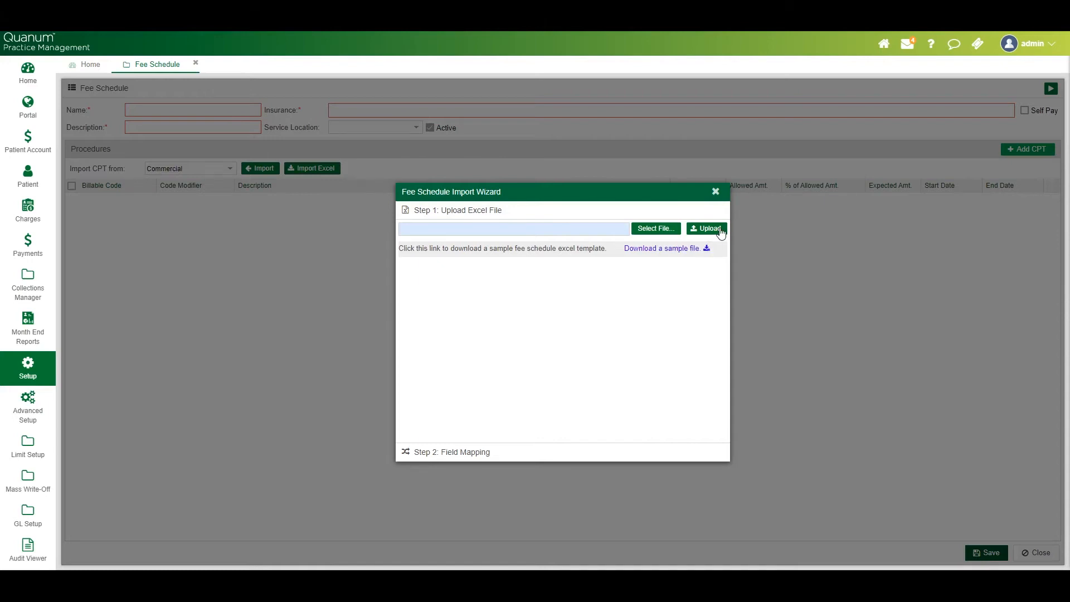
pyautogui.click(715, 193)
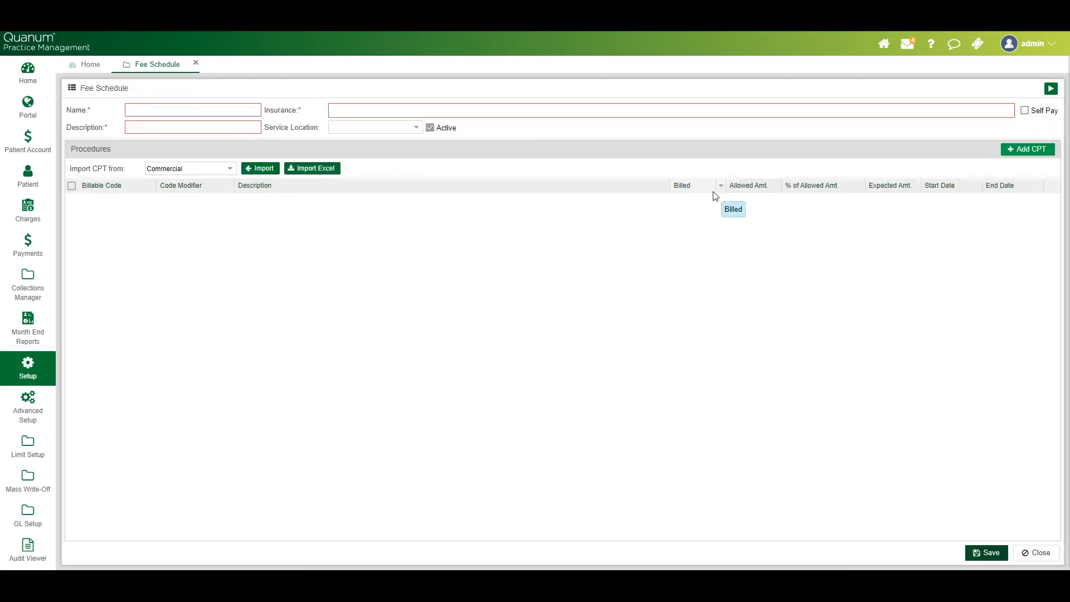
# Mark the new fee schedule as Self Pay and set its service location to the SOUTHERN HEALTH site in Montgomery
pyautogui.click(1025, 111)
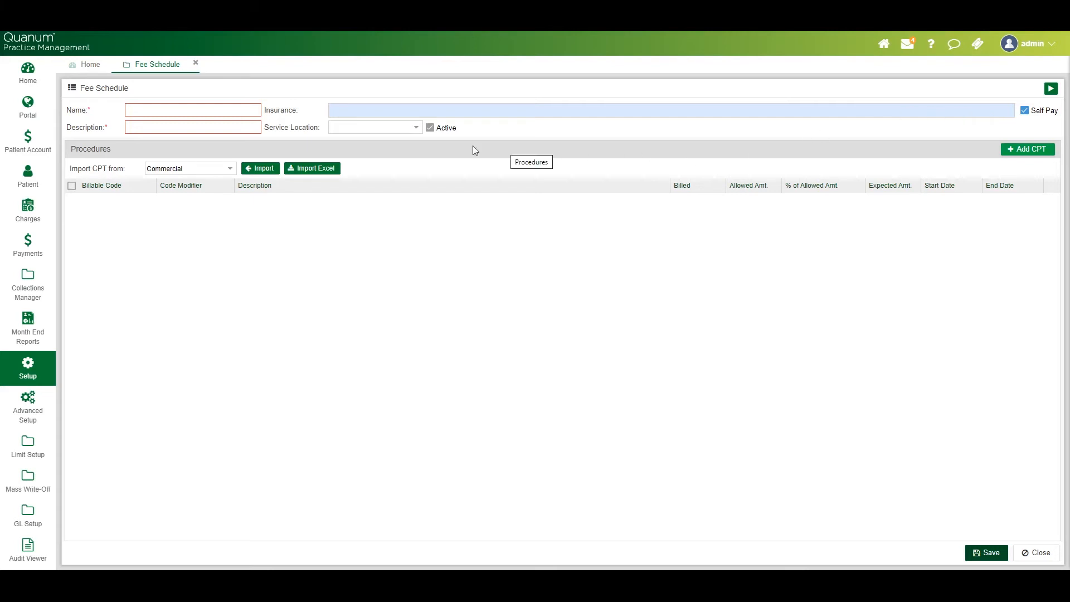
pyautogui.click(416, 128)
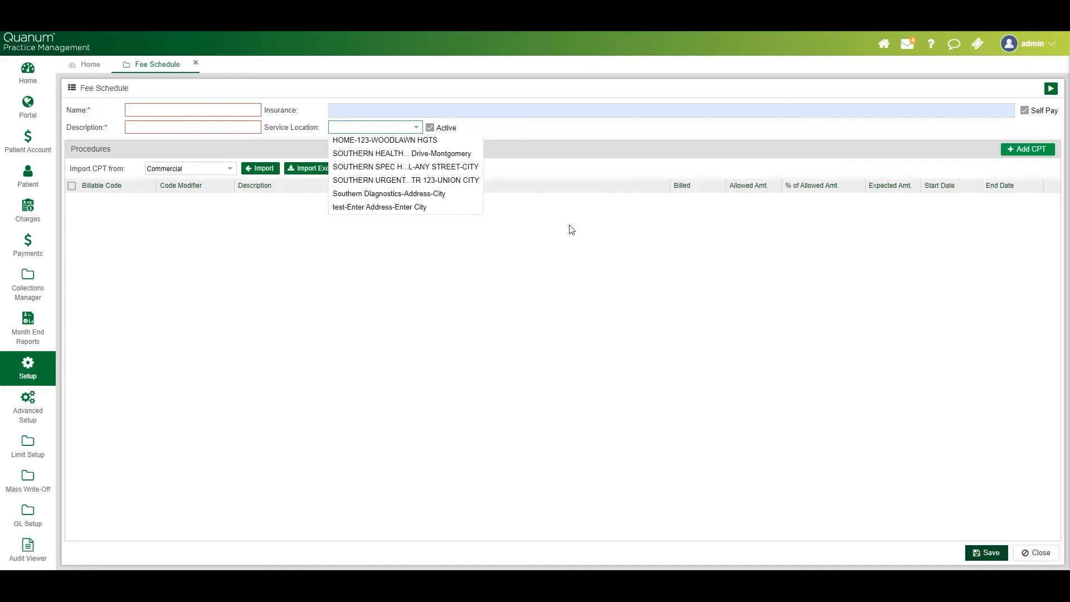
pyautogui.click(458, 155)
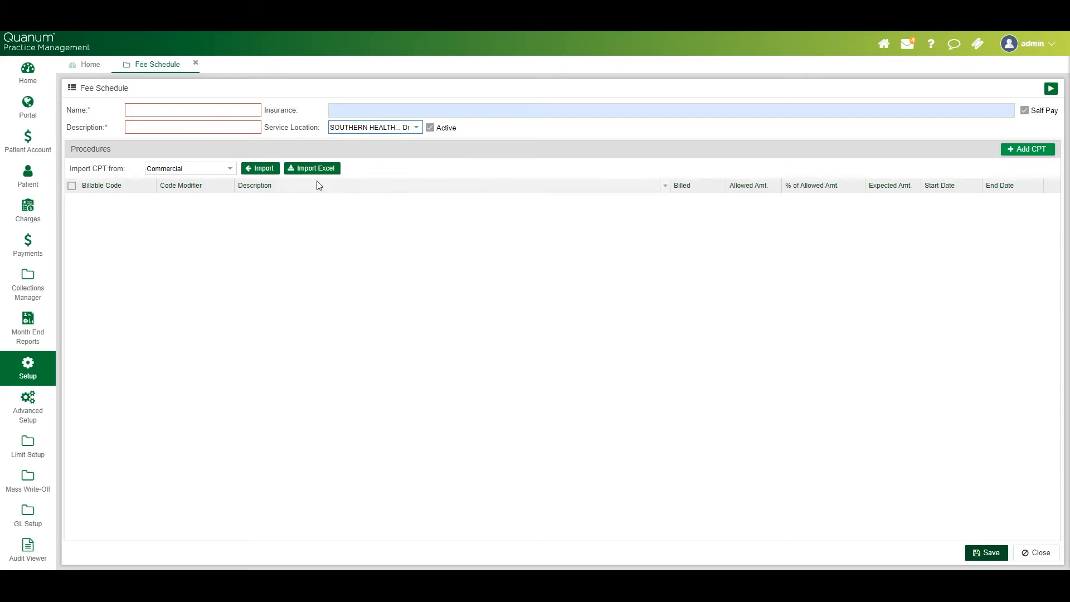
# Search the patients by the last name and open the first matching patient's record
pyautogui.click(20, 183)
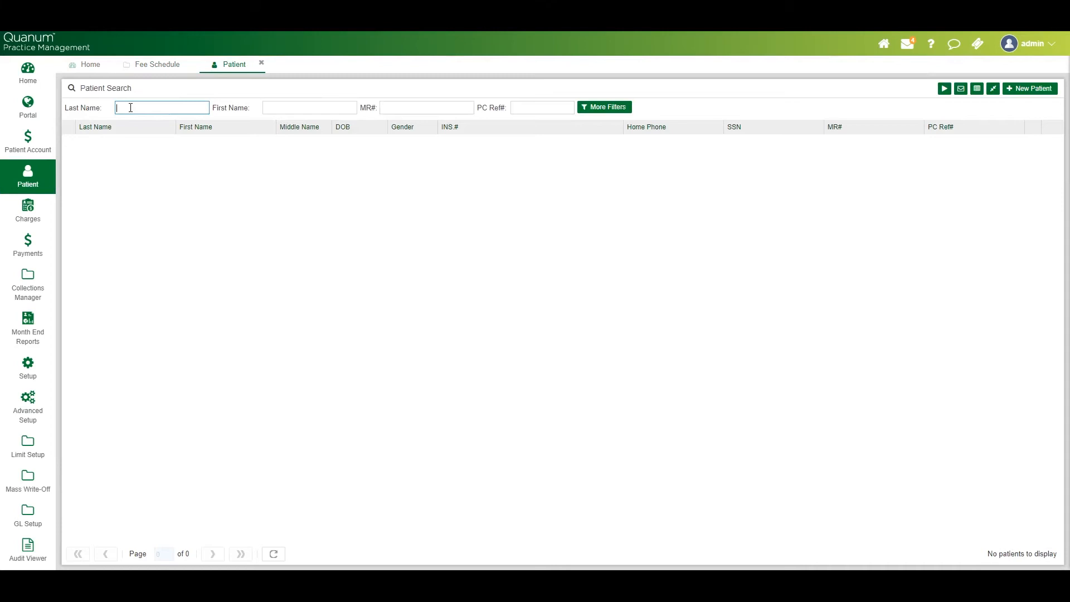
pyautogui.write('smith')
pyautogui.press('Return')
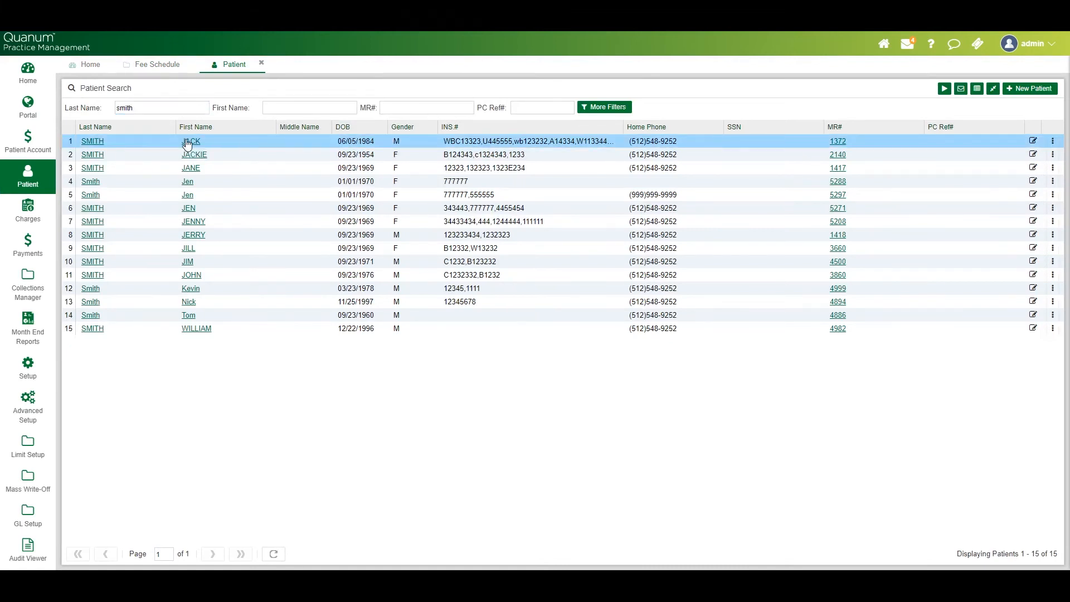
pyautogui.click(187, 144)
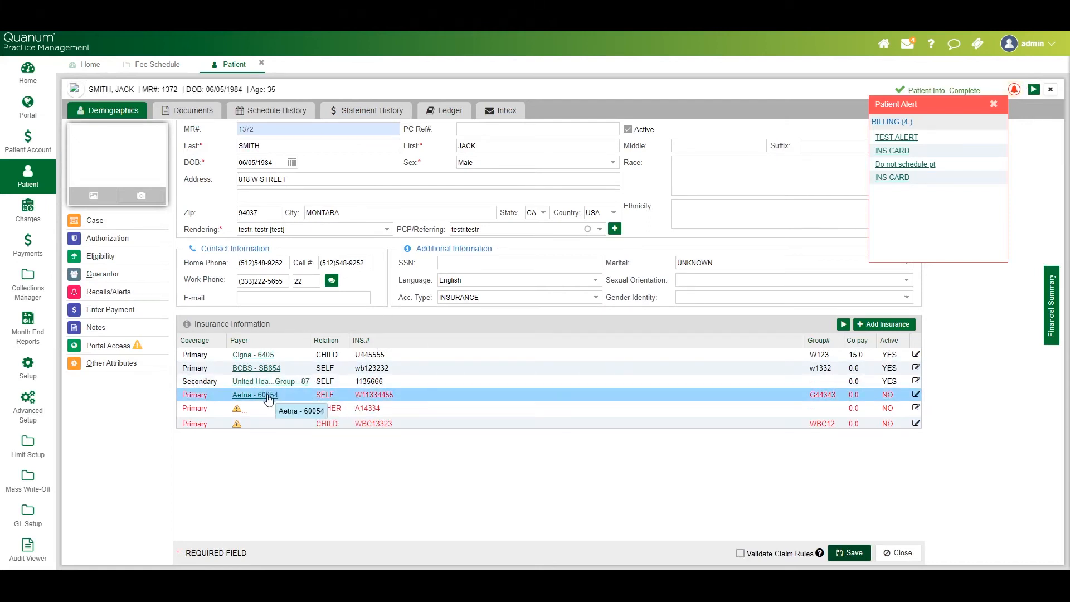
# Open the patient's Aetna case, review which fee schedules can be assigned to it, and close the cases without changes
pyautogui.click(116, 222)
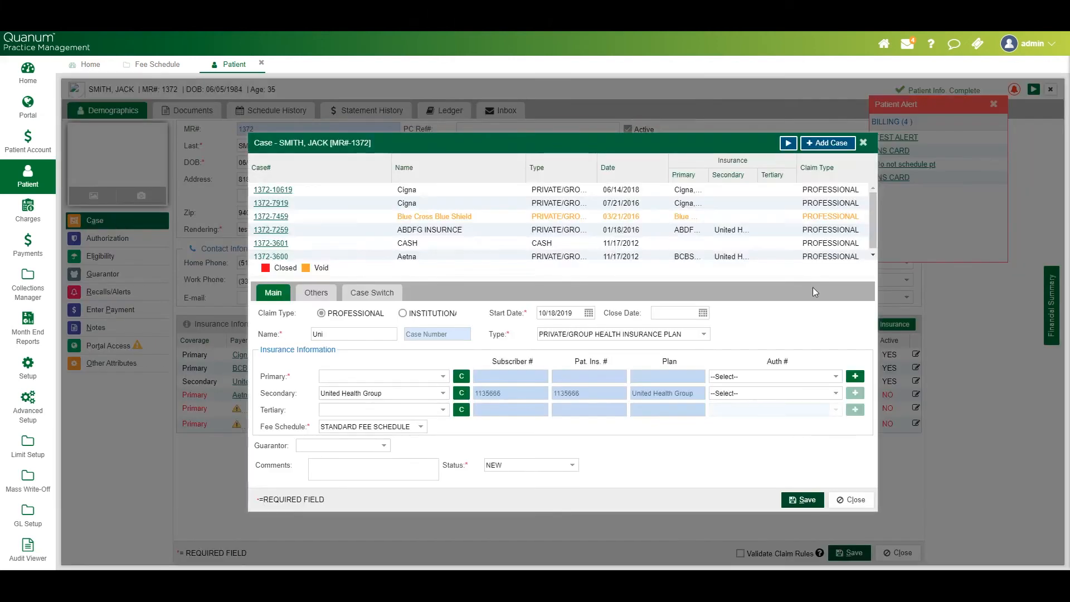
pyautogui.click(406, 256)
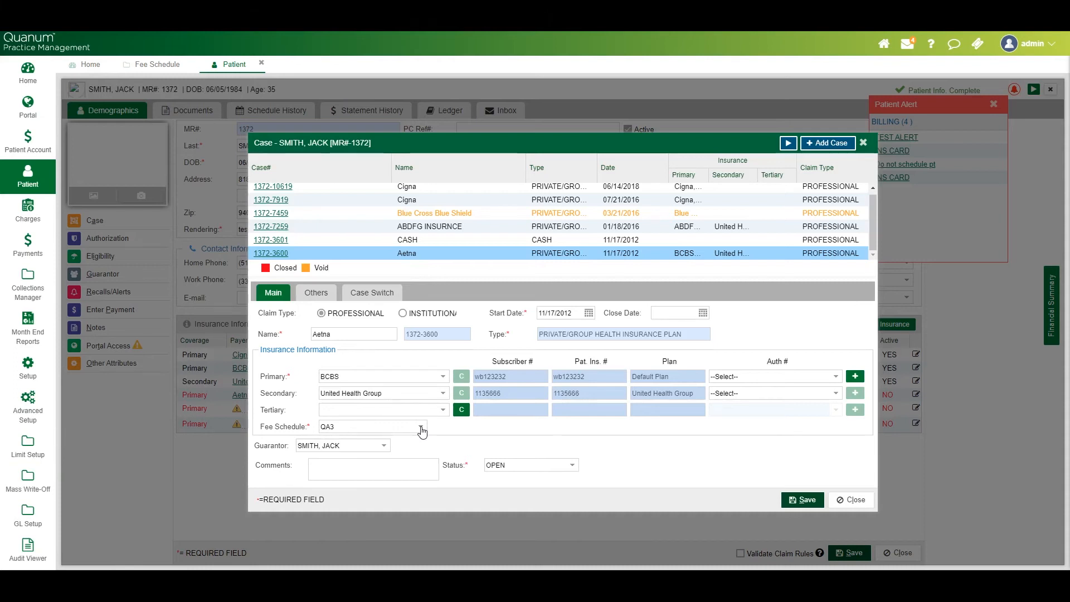
pyautogui.click(421, 428)
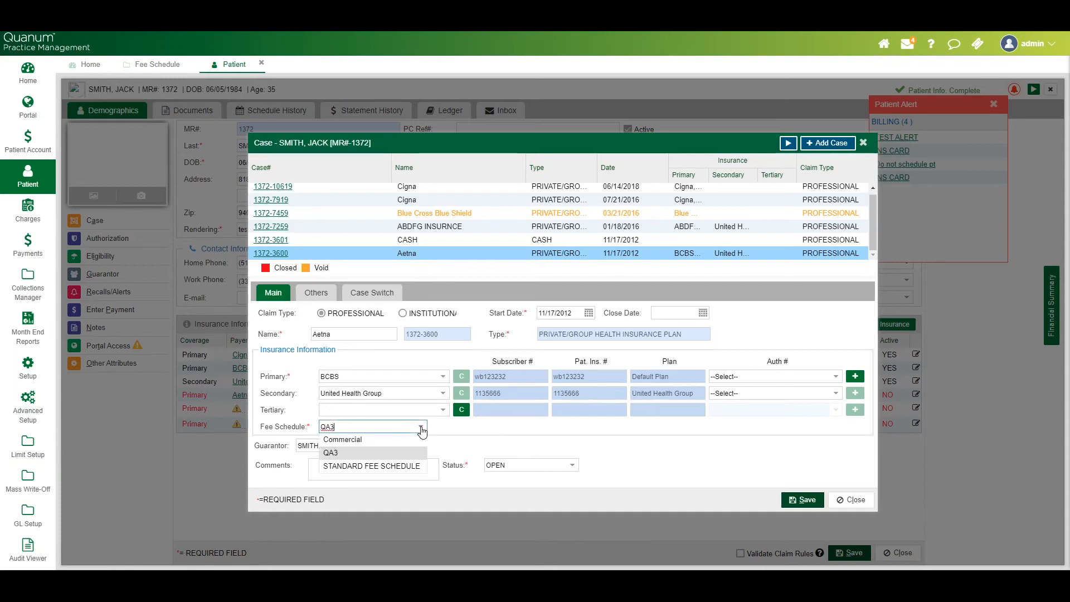
pyautogui.click(518, 443)
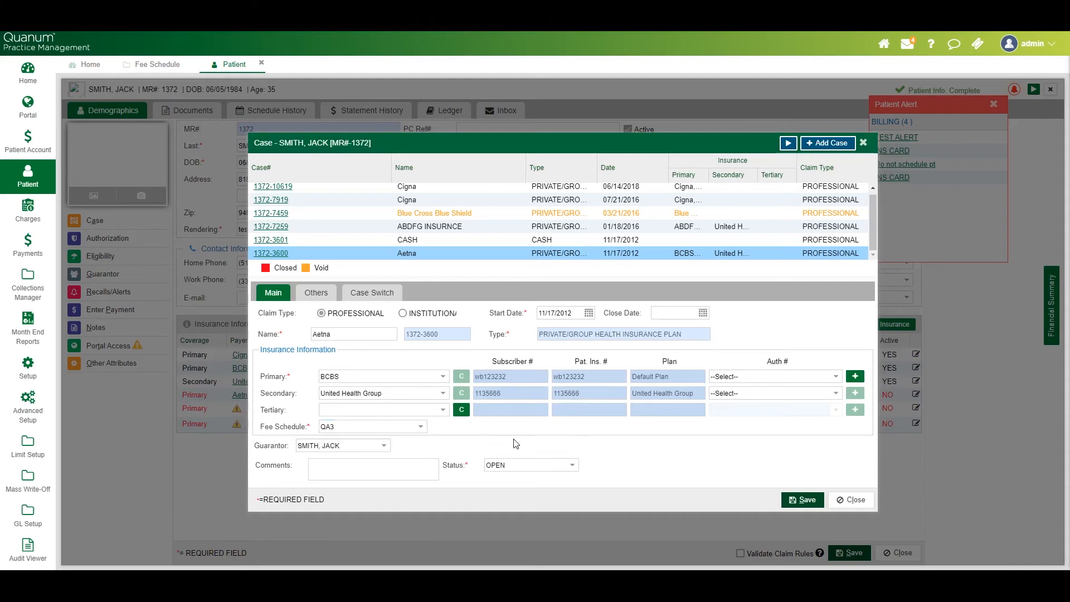
pyautogui.click(419, 428)
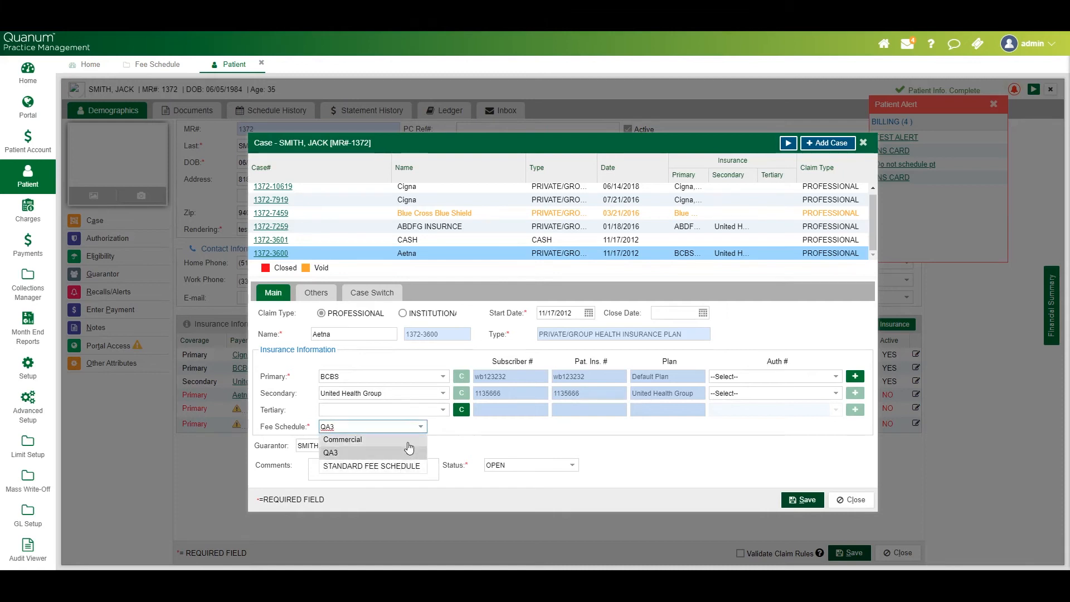
pyautogui.click(528, 449)
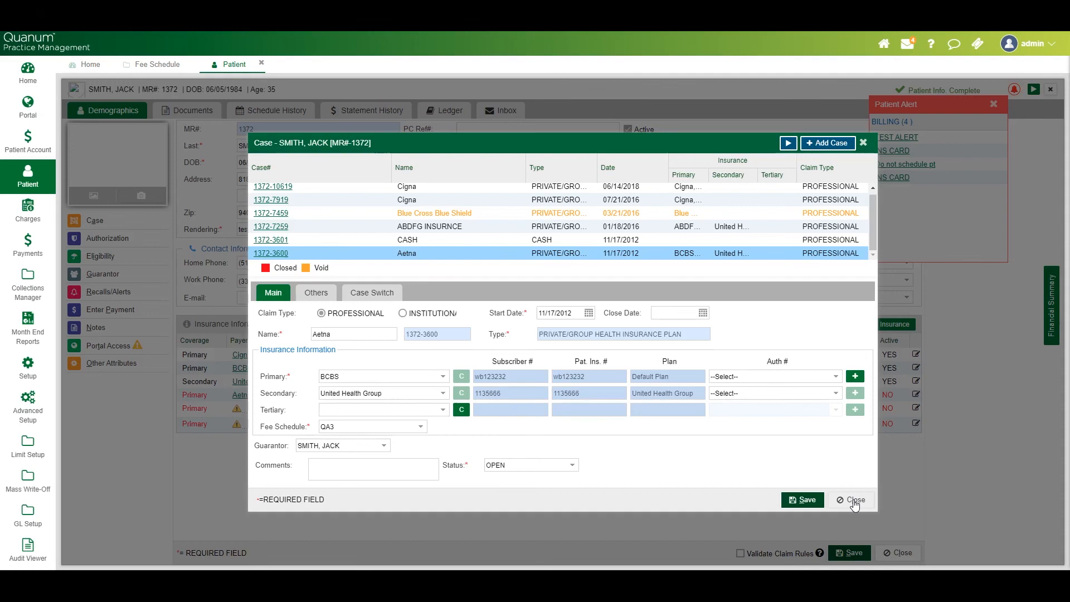
pyautogui.click(855, 501)
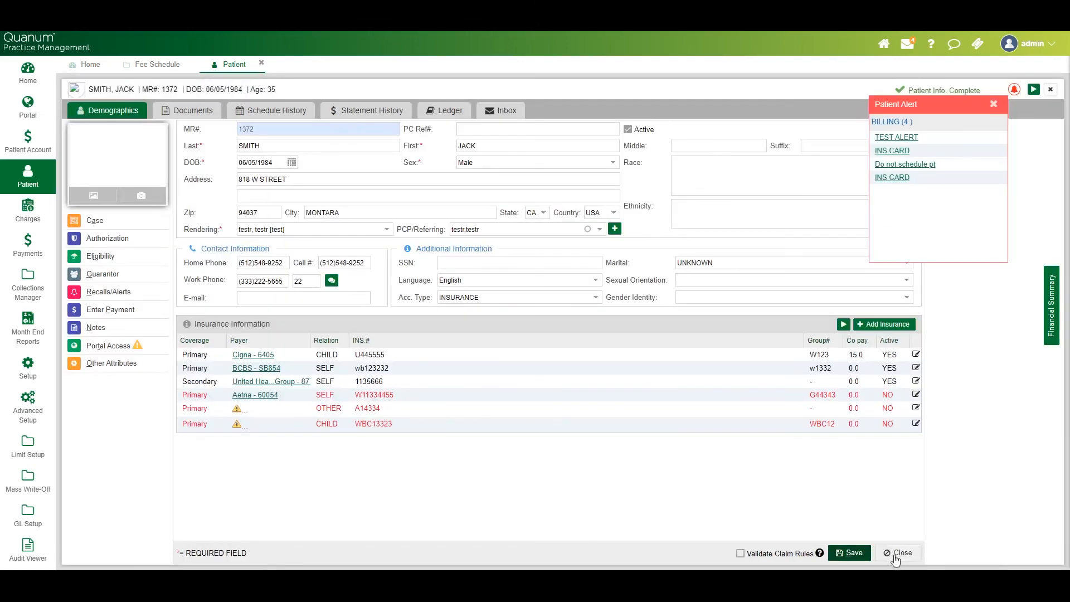